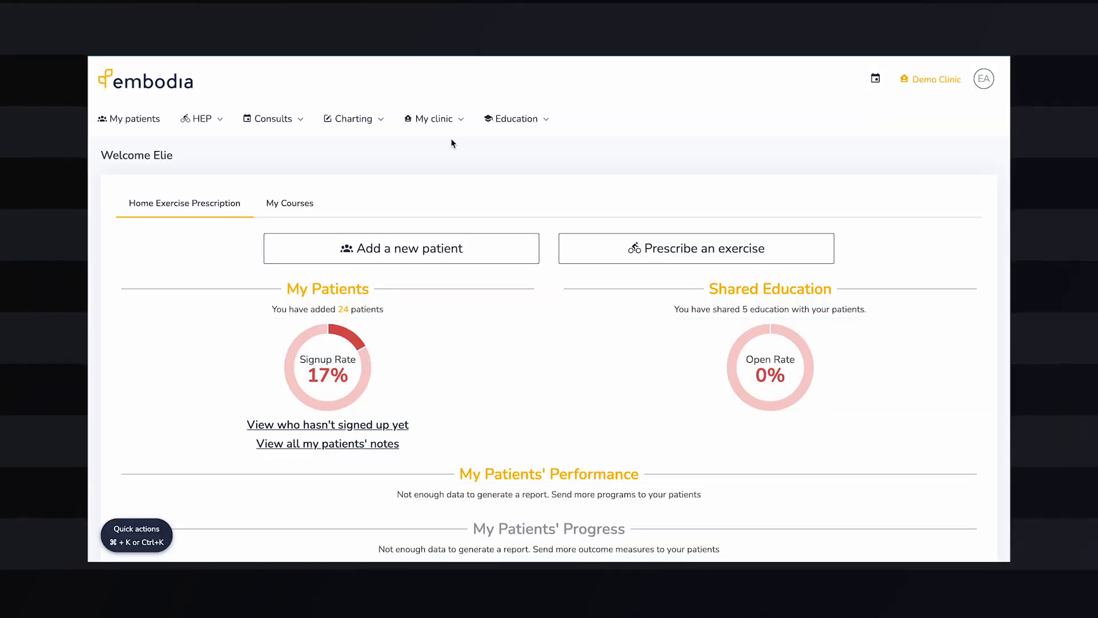
Step: Enable Superbills in the clinic's general billing settings and save the update
click(456, 121)
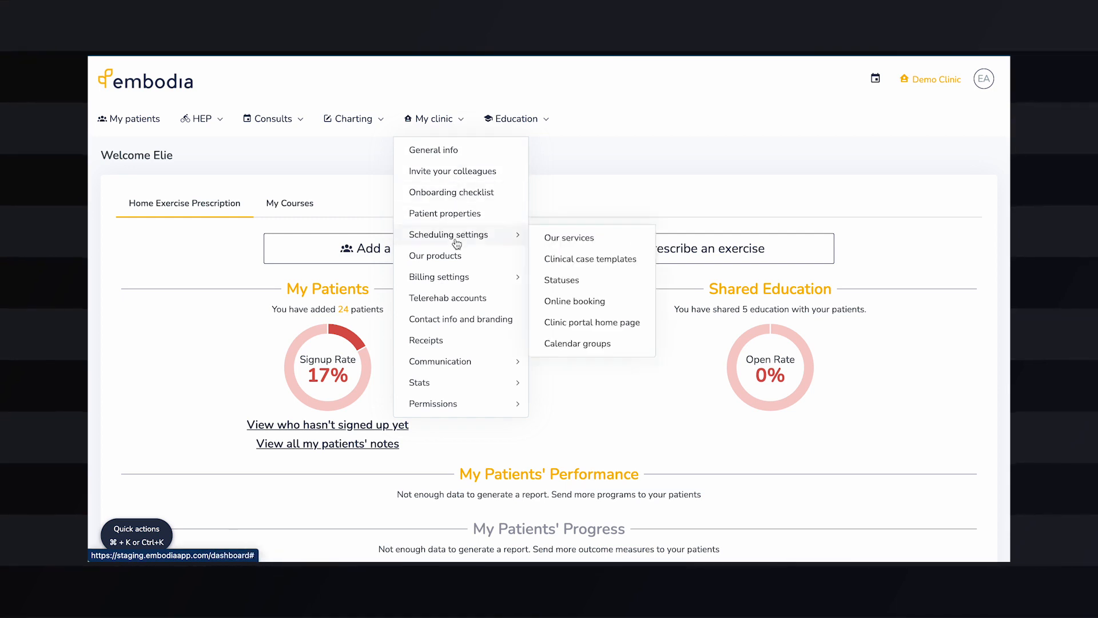
mouse_move(458, 278)
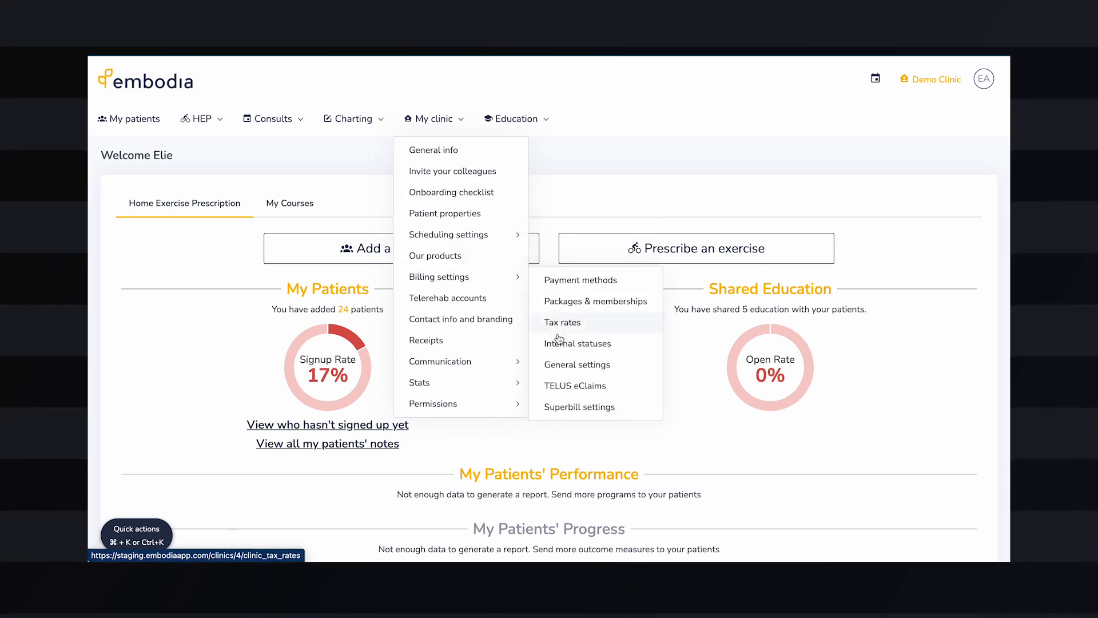
click(563, 365)
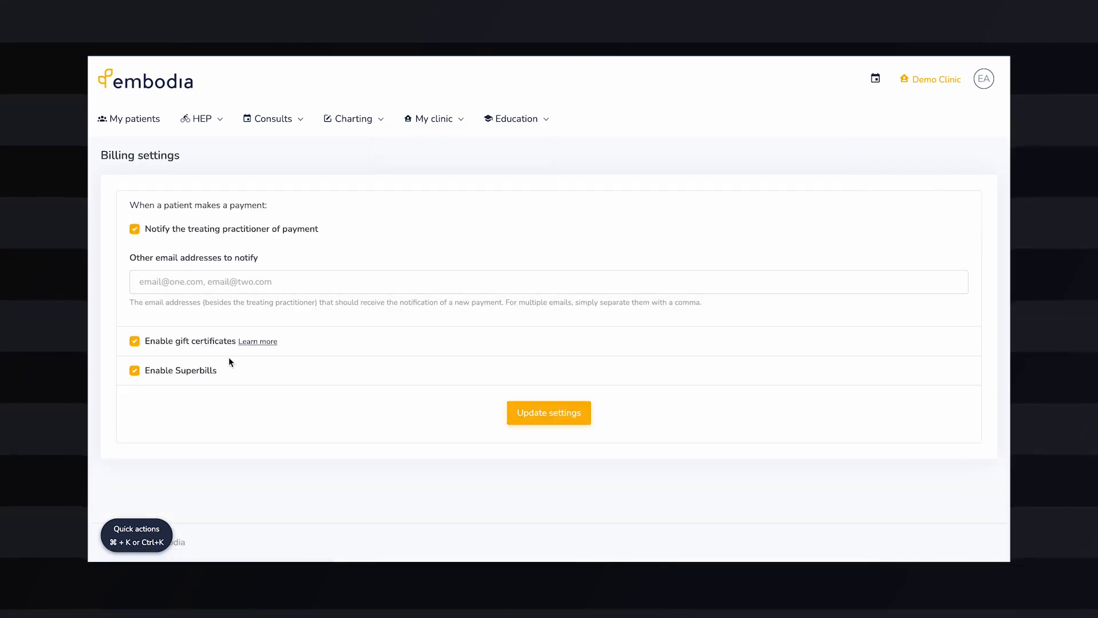
click(135, 371)
click(135, 370)
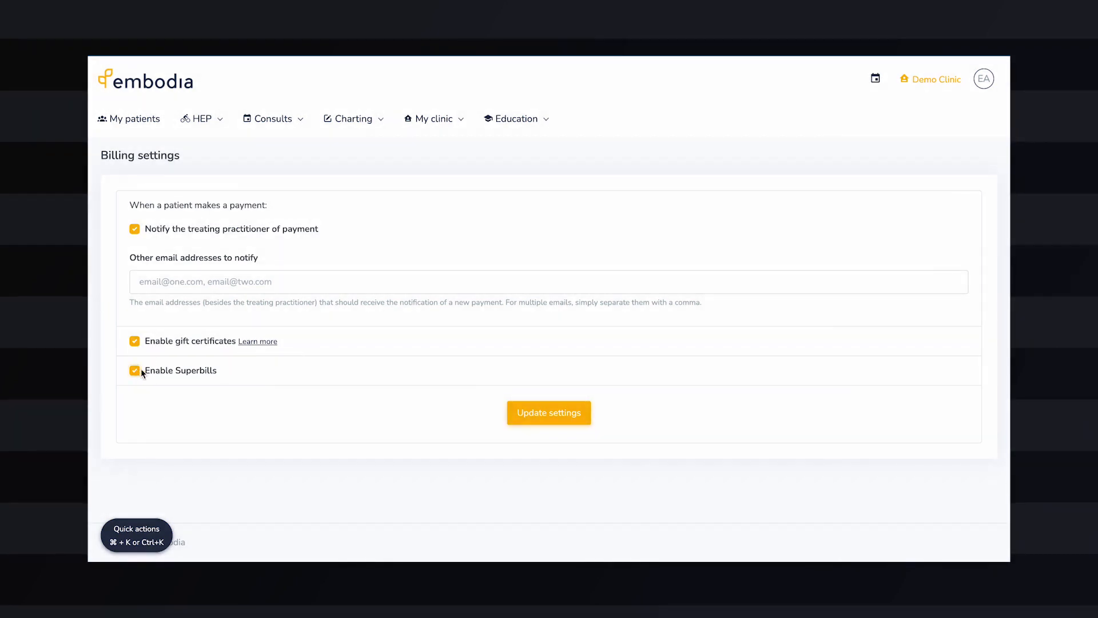
click(525, 410)
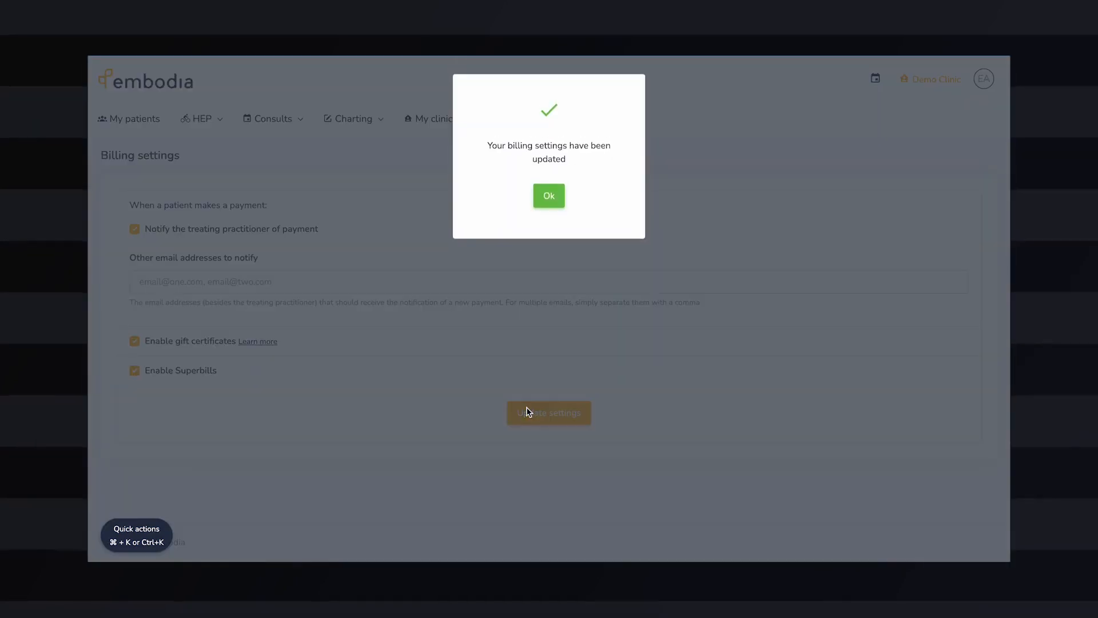
click(558, 204)
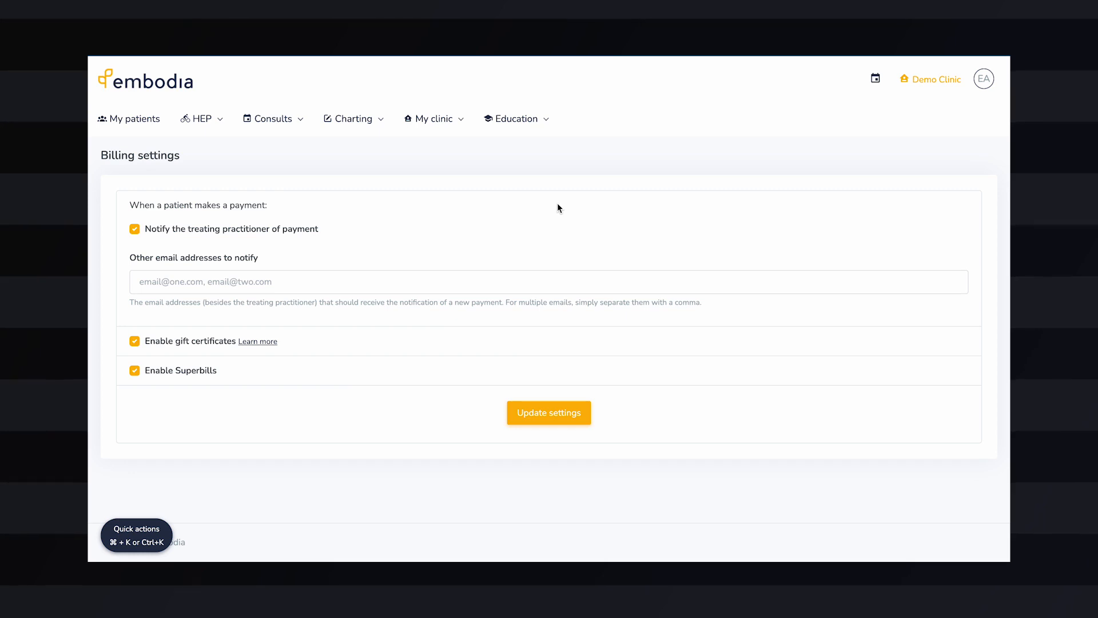
Step: Open the clinic's Superbill settings, view the form for a new diagnosis code, and close it without submitting
click(452, 129)
mouse_move(453, 276)
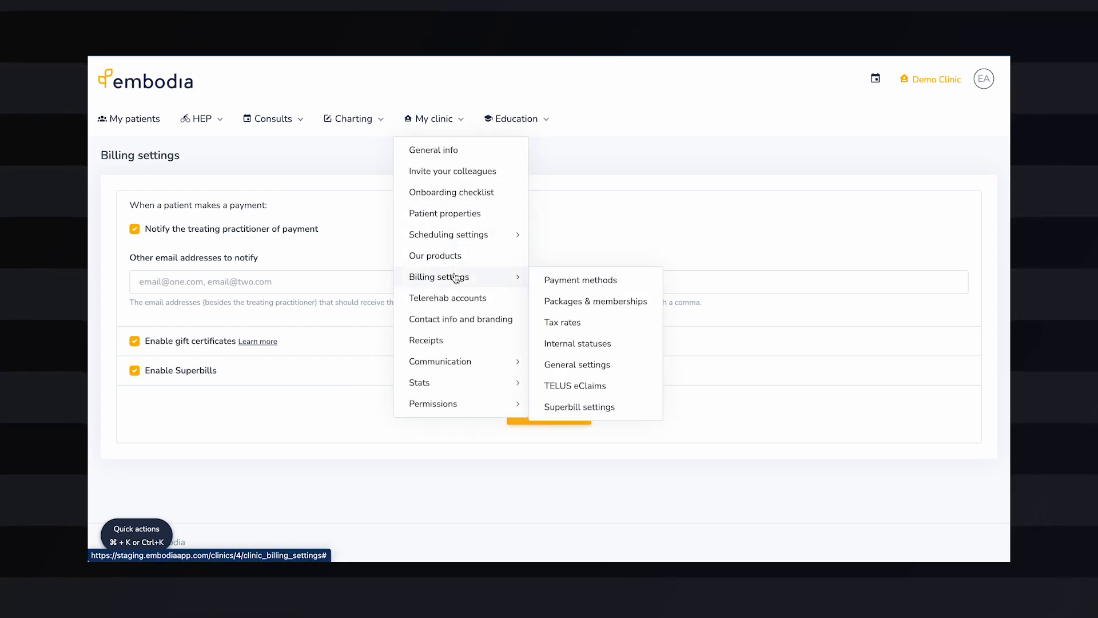
click(562, 407)
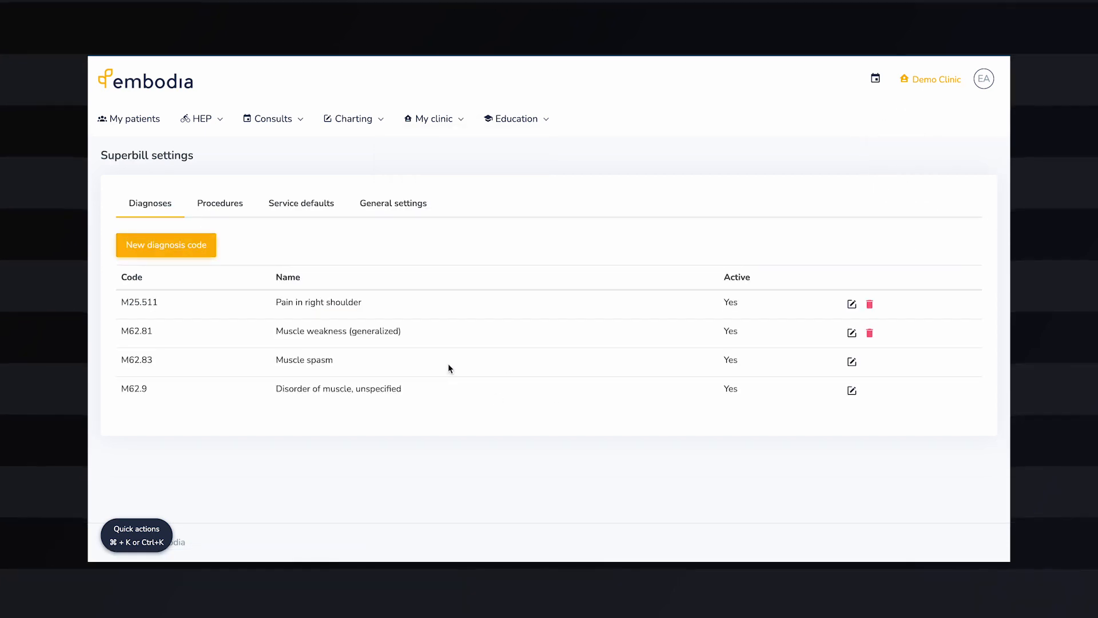
click(215, 243)
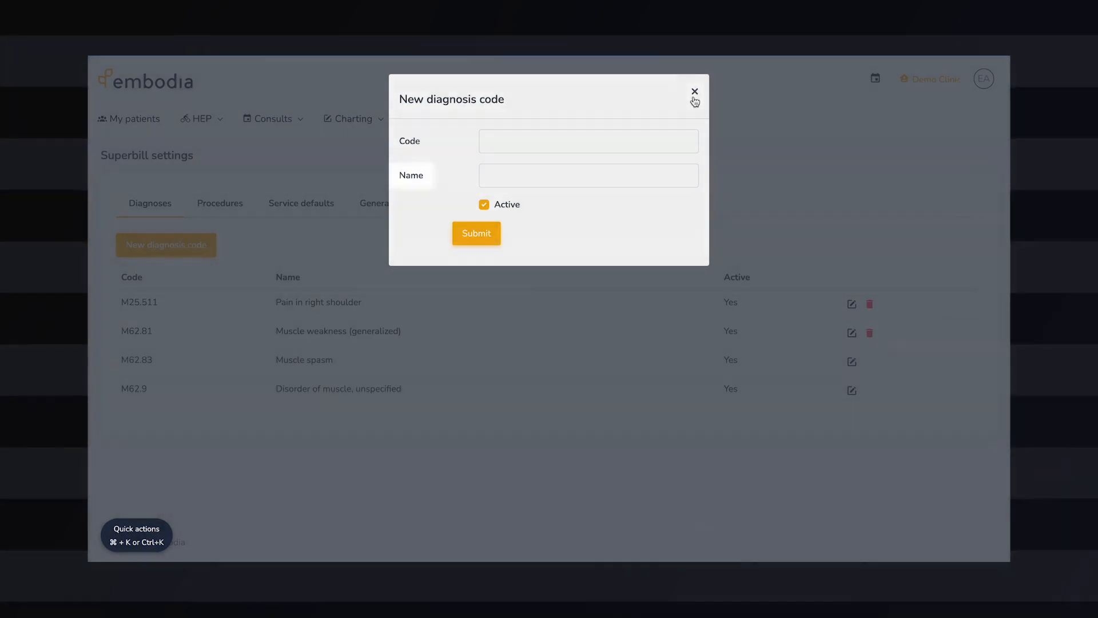
click(694, 98)
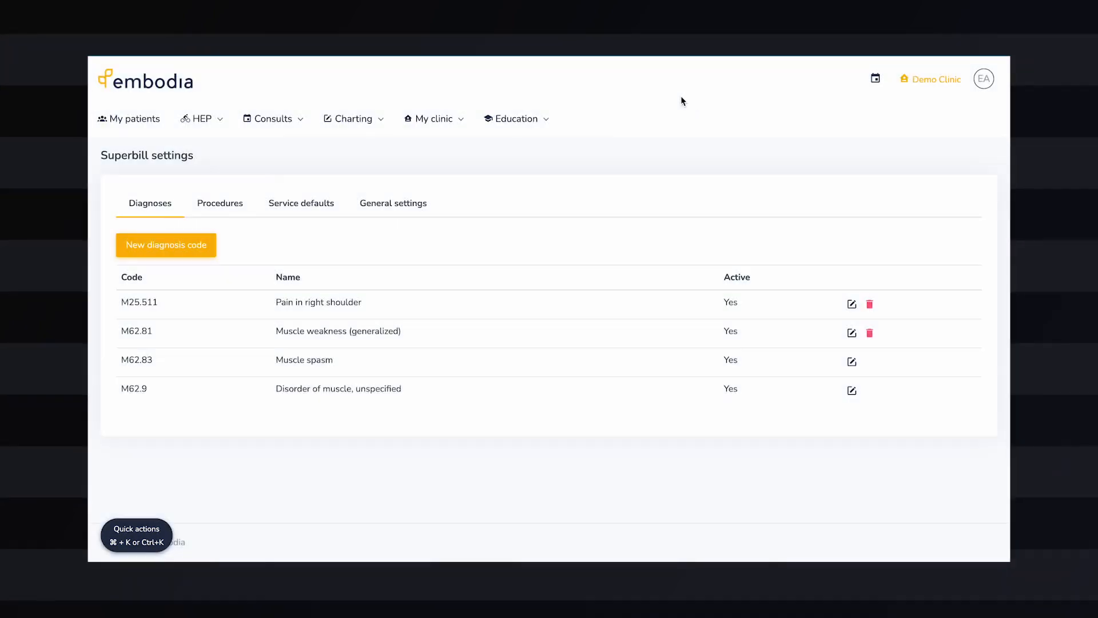
Step: View the Superbill procedure codes and the form for a new procedure code, and close the form without submitting
click(229, 209)
click(213, 241)
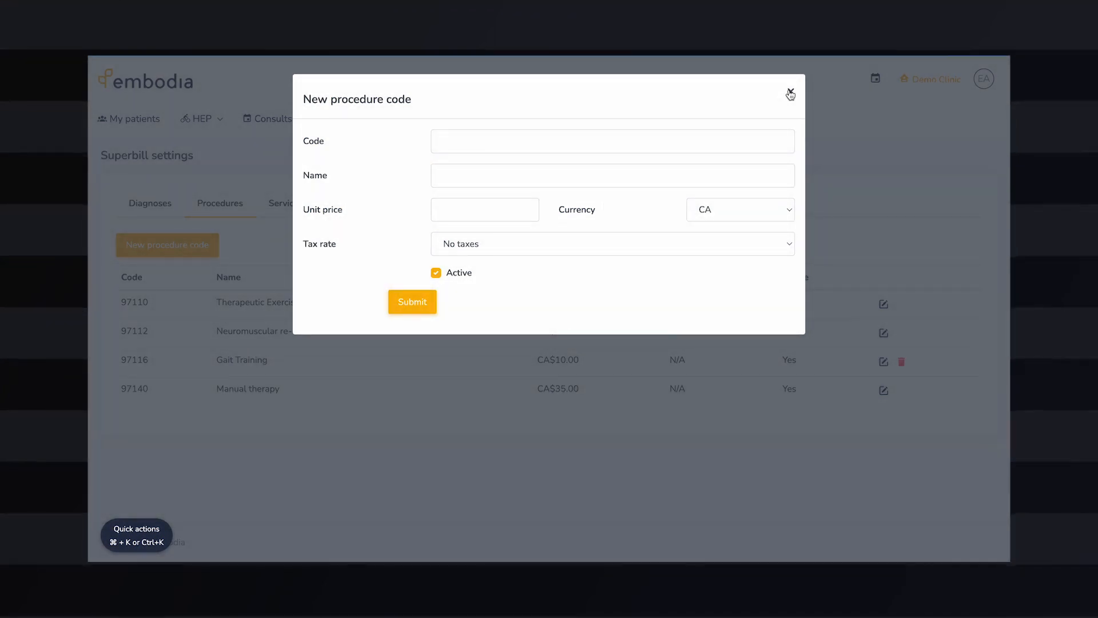
click(790, 93)
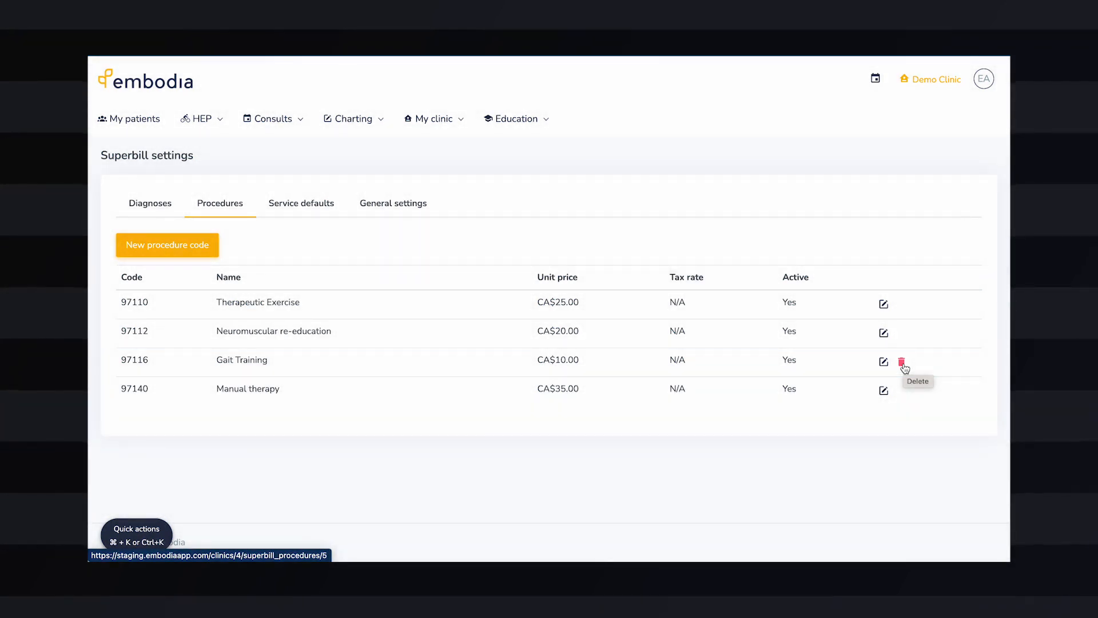
Step: Add 97140 - Manual therapy with 1 unit as a service default for the 1-Hour Pelvic Physiotherapy Assessment (pelvic-1hr-ax-location1)
click(326, 209)
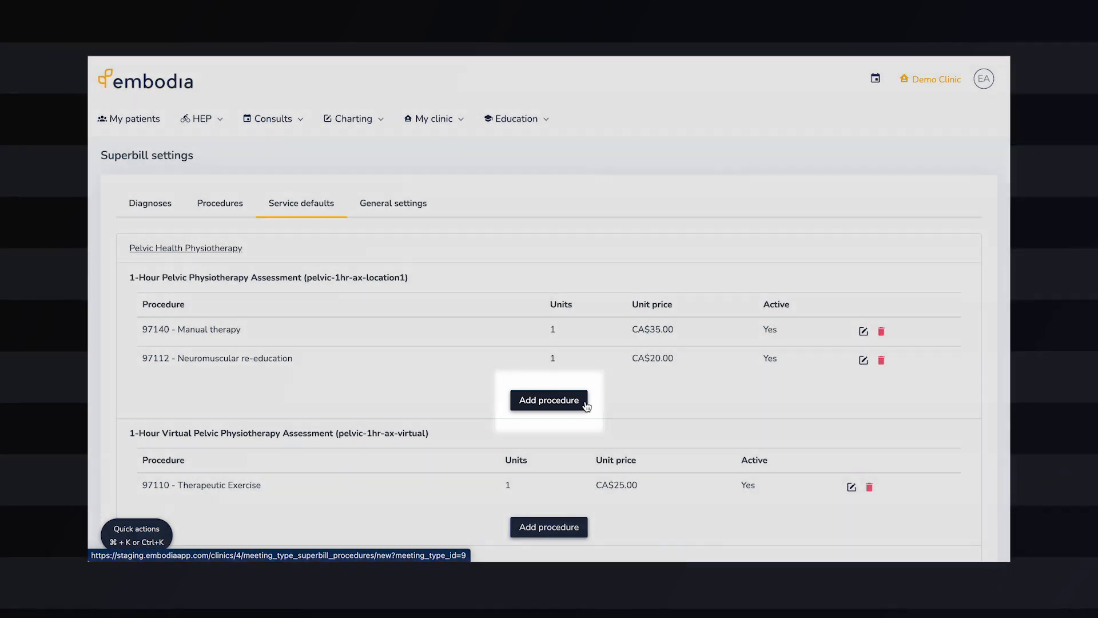
click(586, 405)
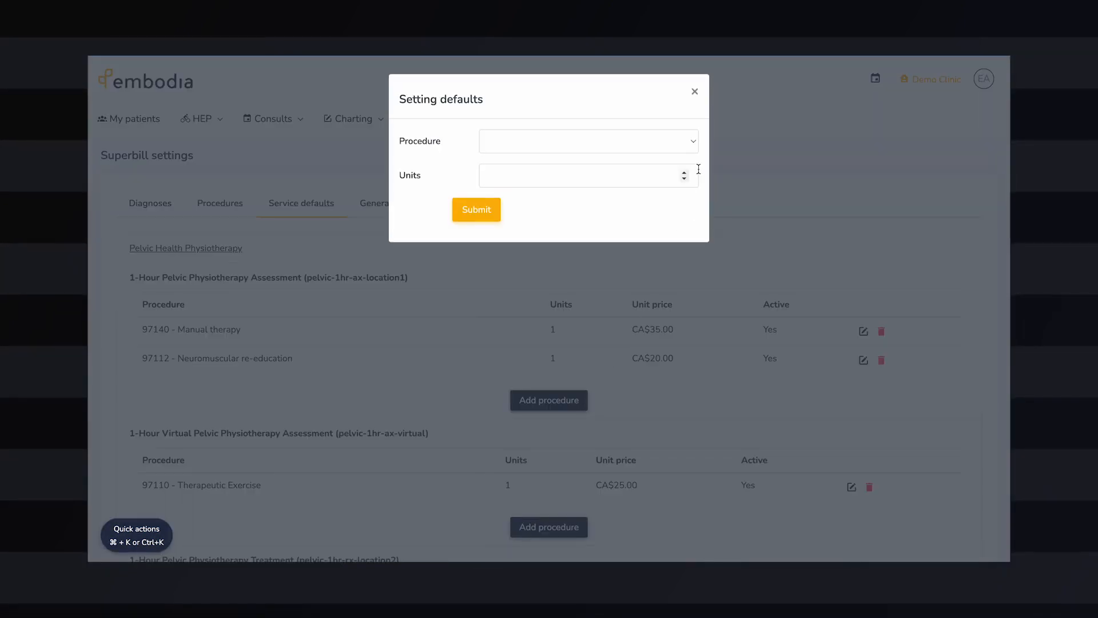
click(696, 147)
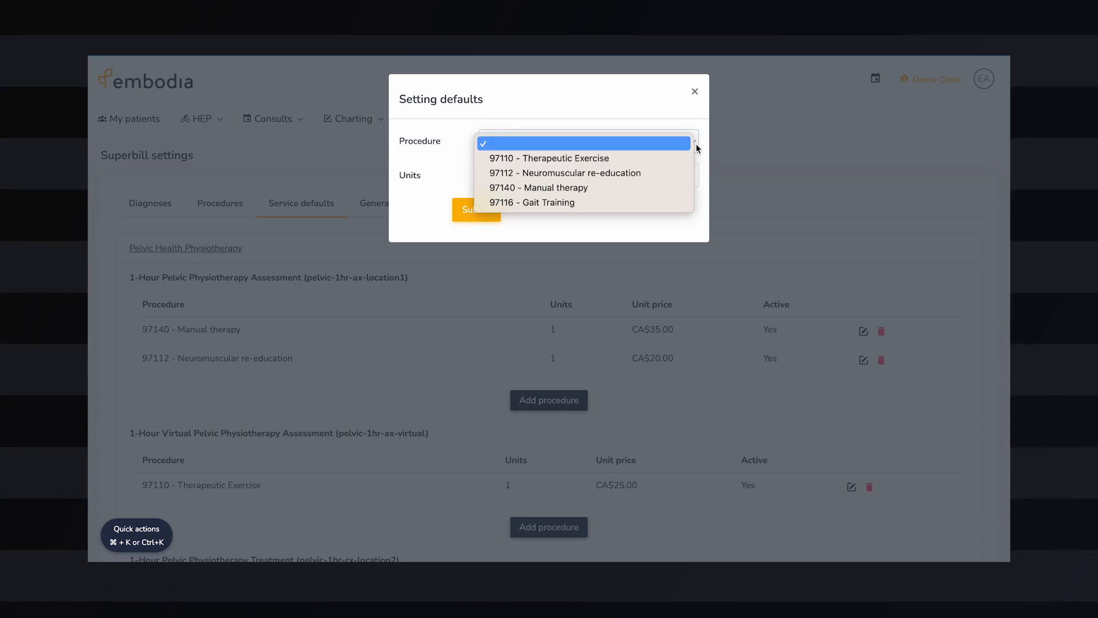
click(660, 188)
click(659, 183)
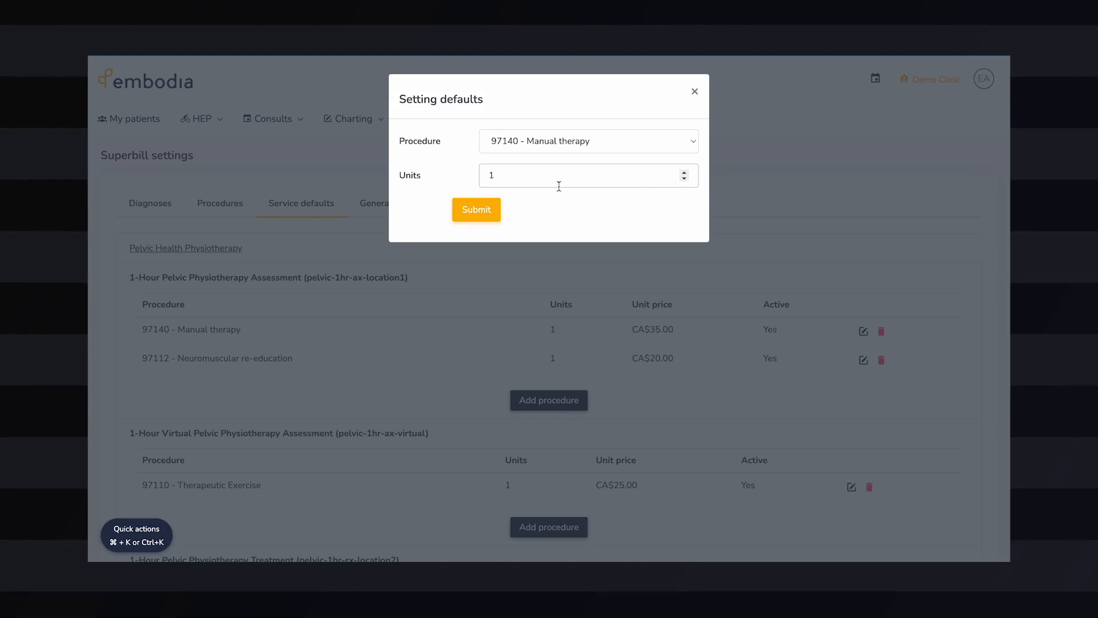
click(490, 211)
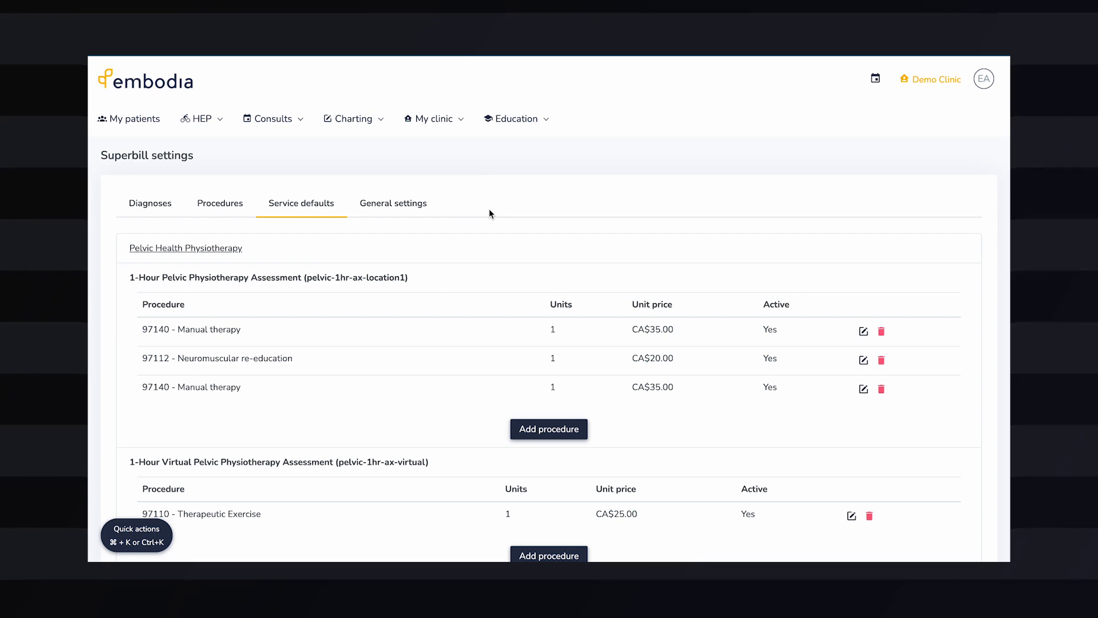
Step: Save the Superbill general settings with diagnosis code copying, the paid-in-full footer text and the practitioner's signature included
click(429, 209)
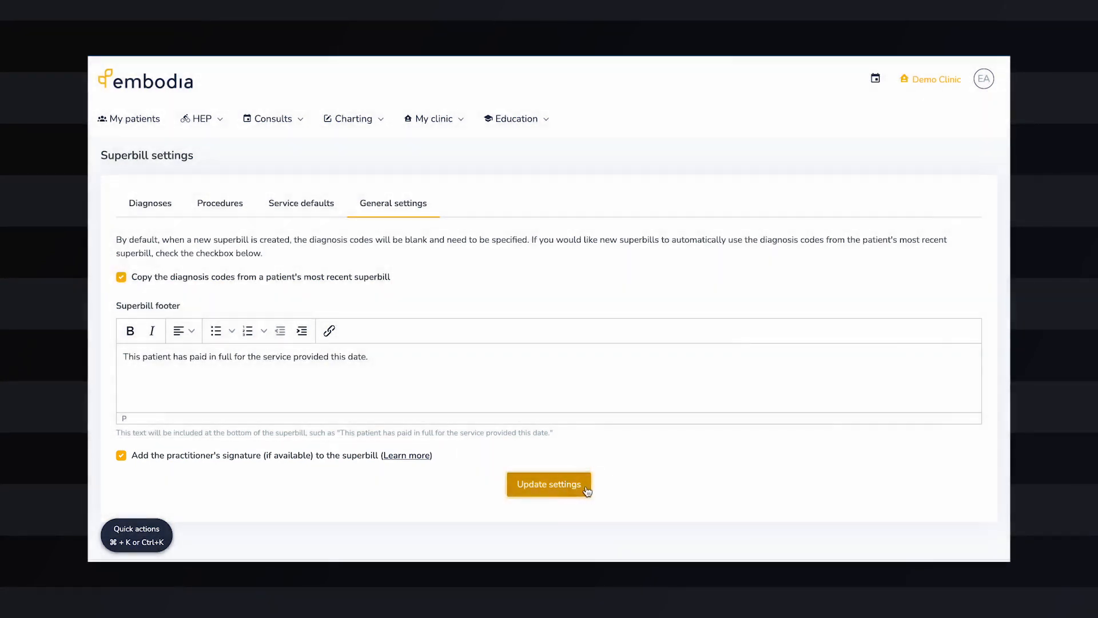
click(585, 485)
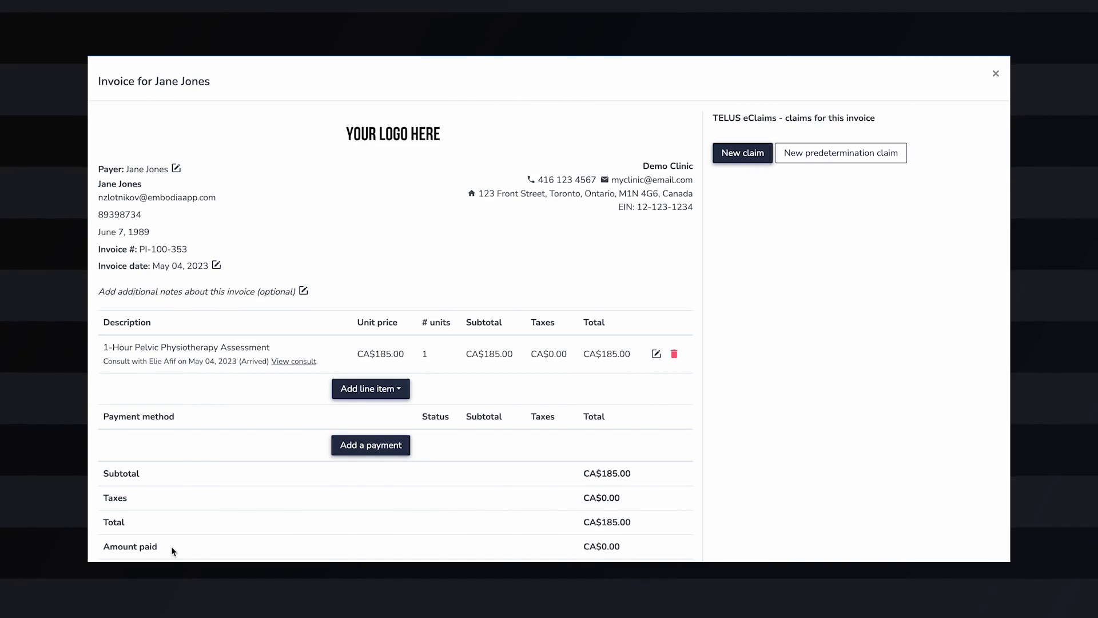
Step: Open the patient invoice's Superbill information and add procedure 97110 - Therapeutic Exercise dated 2023-05-05 with 1 unit
scroll(171, 547, down, 2)
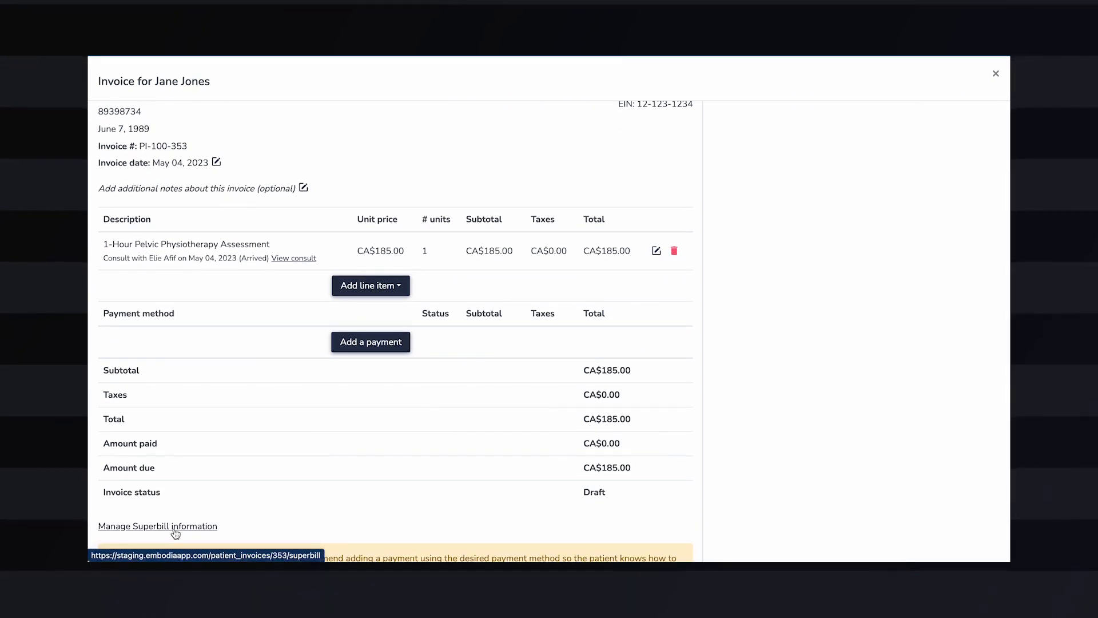
click(175, 527)
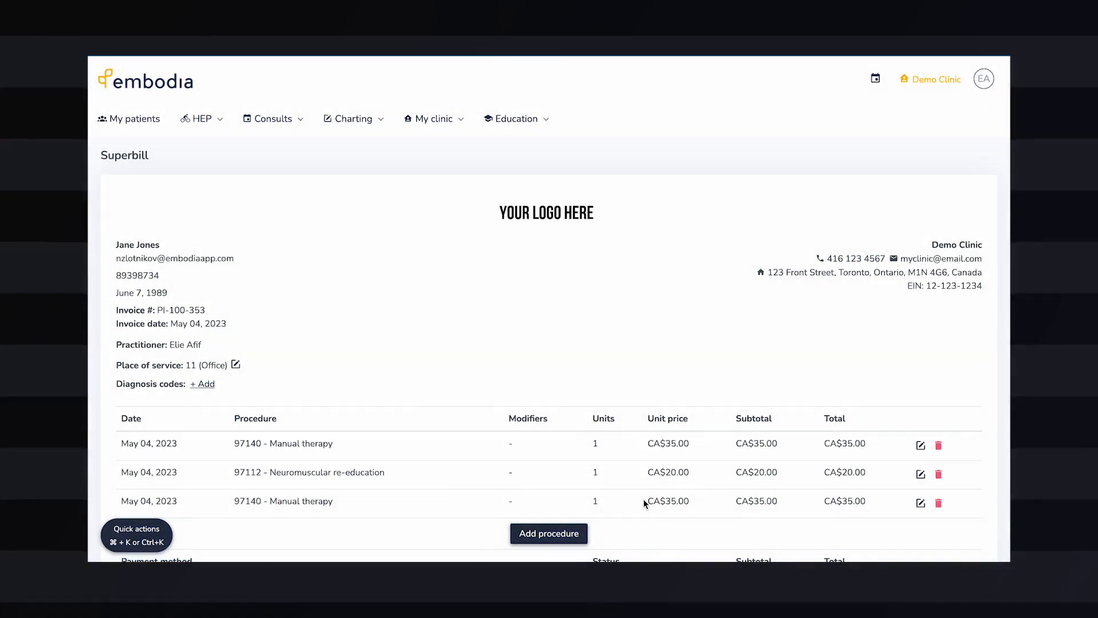
click(588, 534)
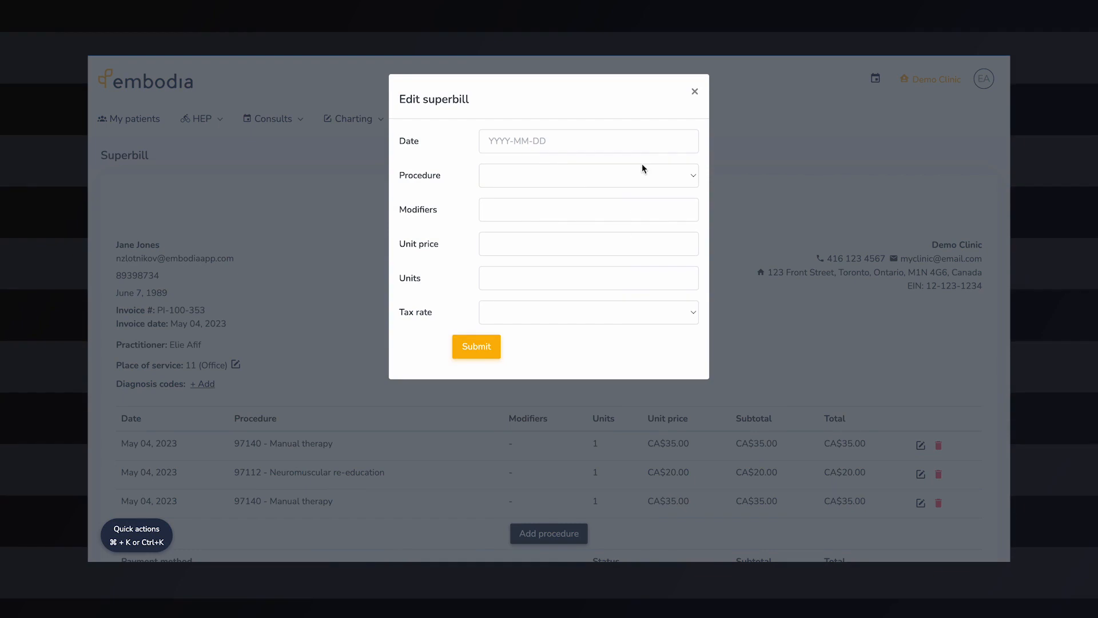
click(642, 143)
click(588, 208)
click(554, 180)
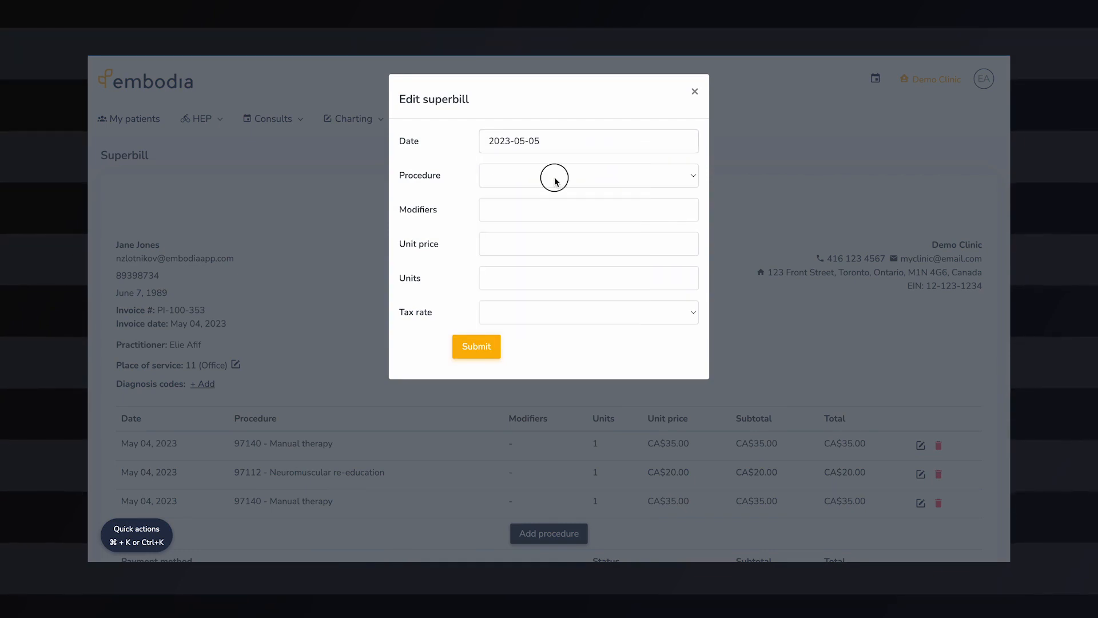
click(552, 191)
click(527, 279)
text(1)
click(478, 347)
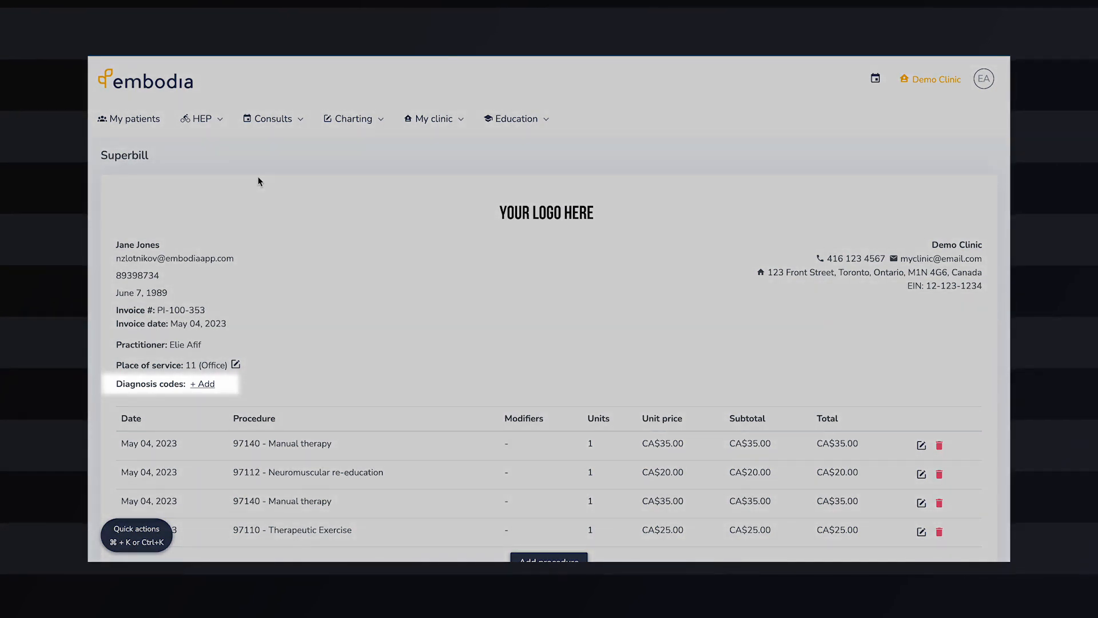
Step: Email the Superbill invoice to the patient and confirm sending the access instructions
scroll(258, 182, down, 1)
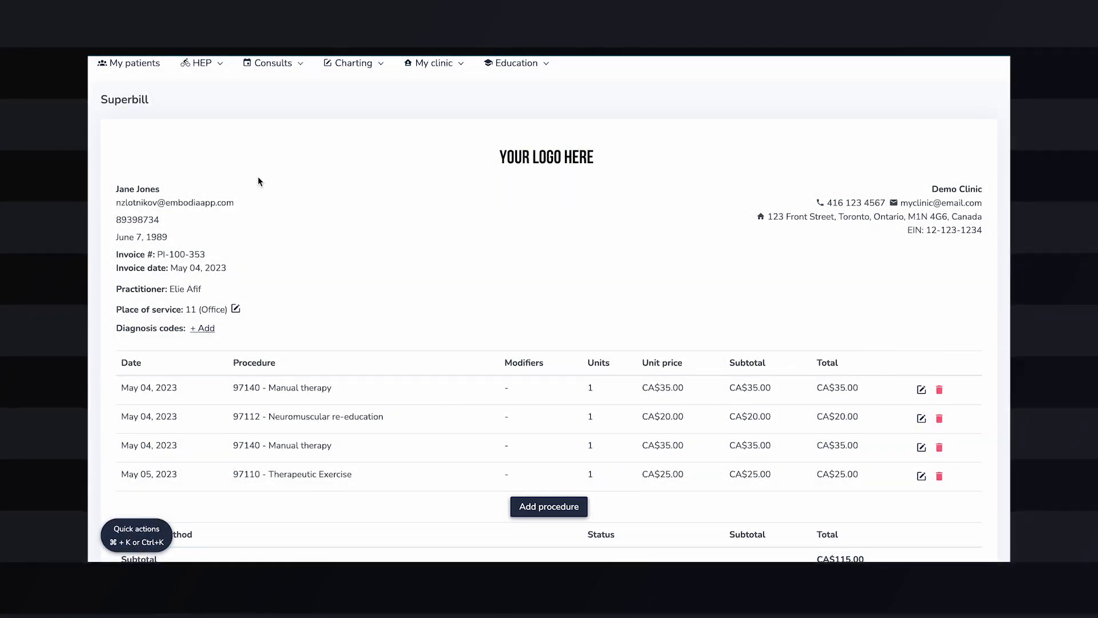
scroll(258, 181, down, 4)
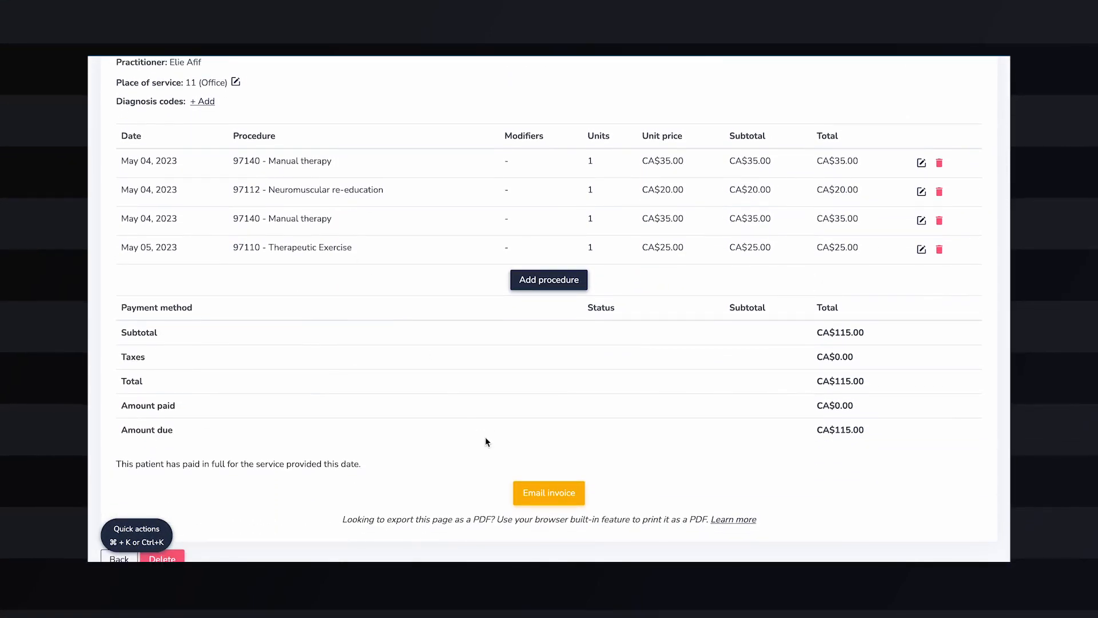
click(518, 493)
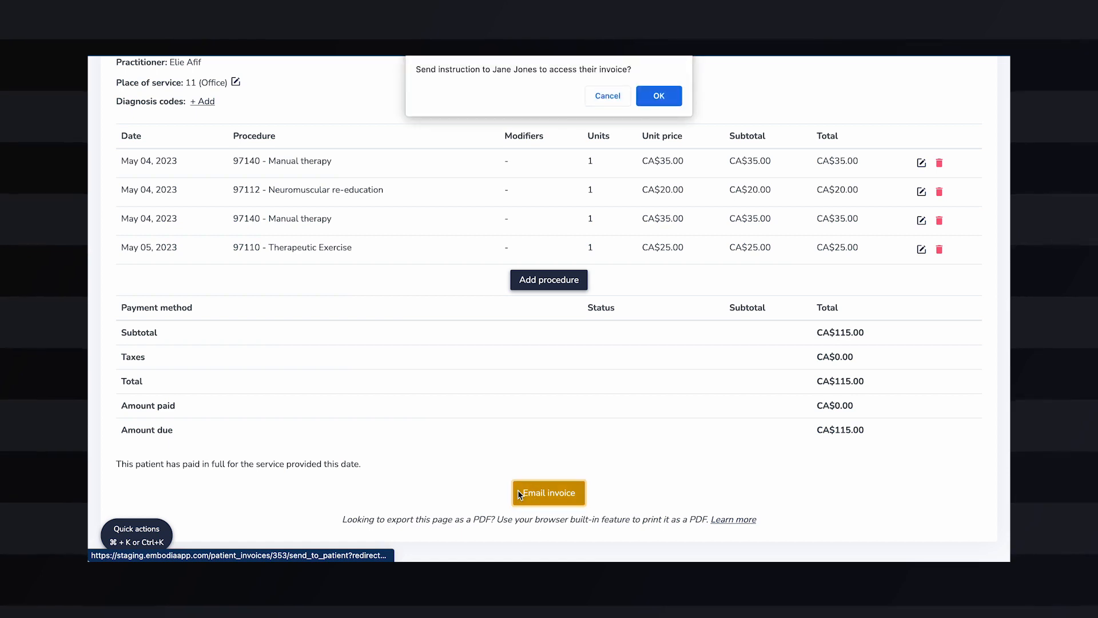
click(676, 102)
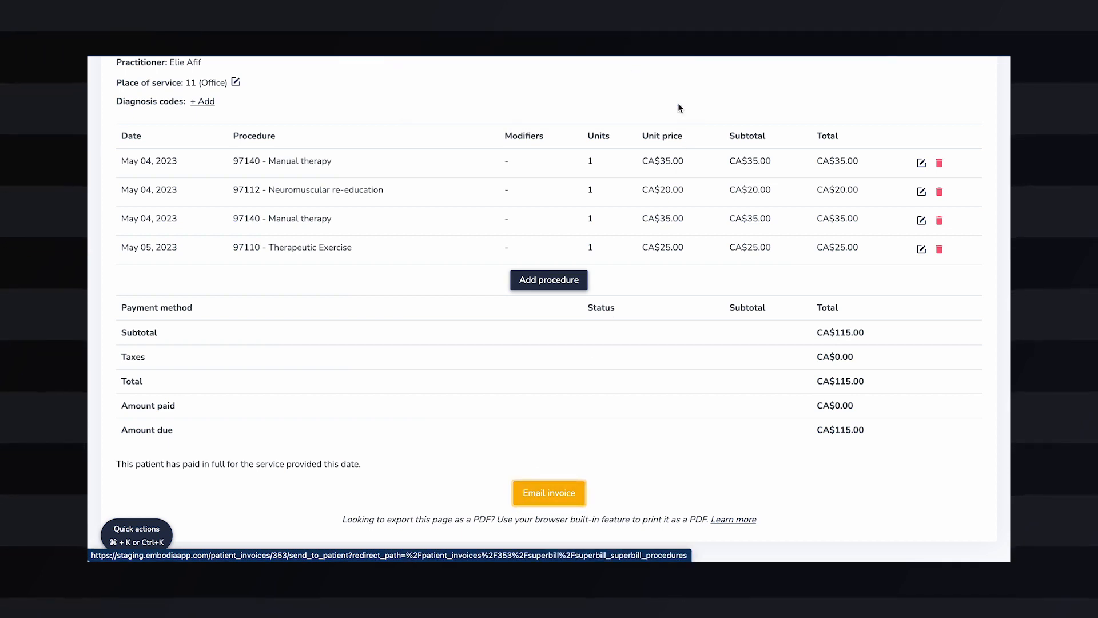